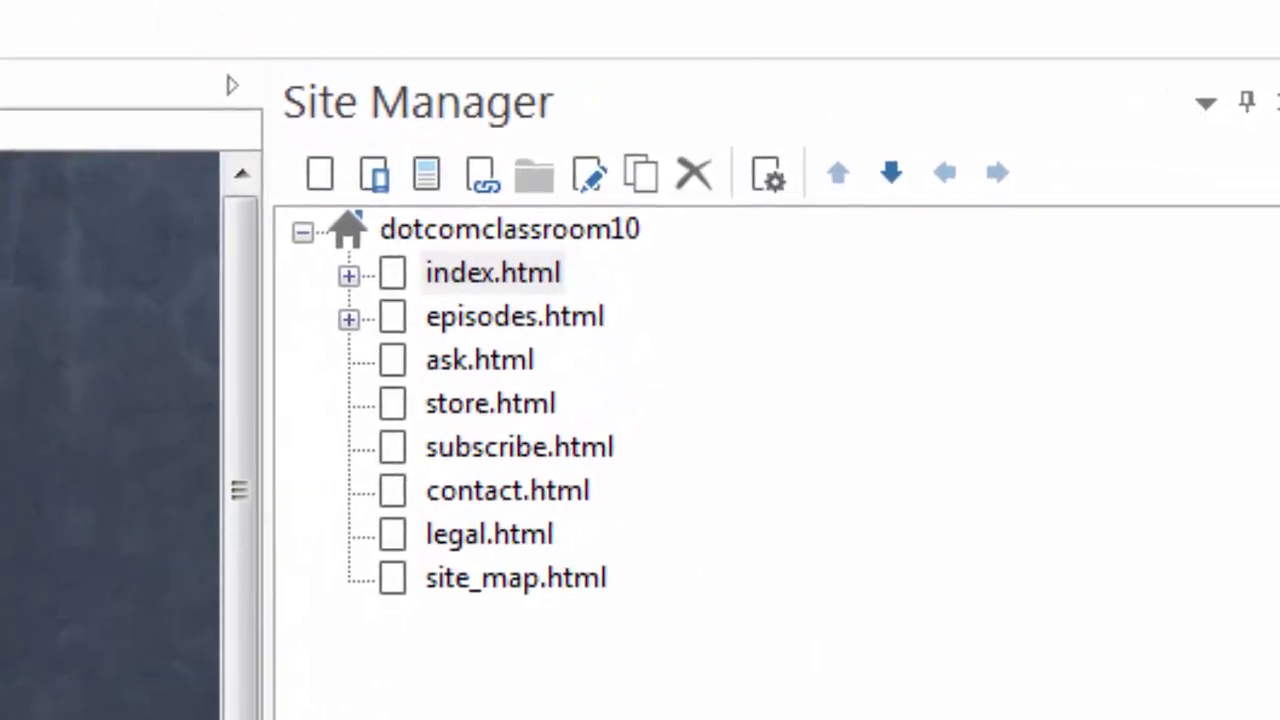
- Expand index.html and episodes.html in the Site Manager to show their subpages
left_click(348, 276)
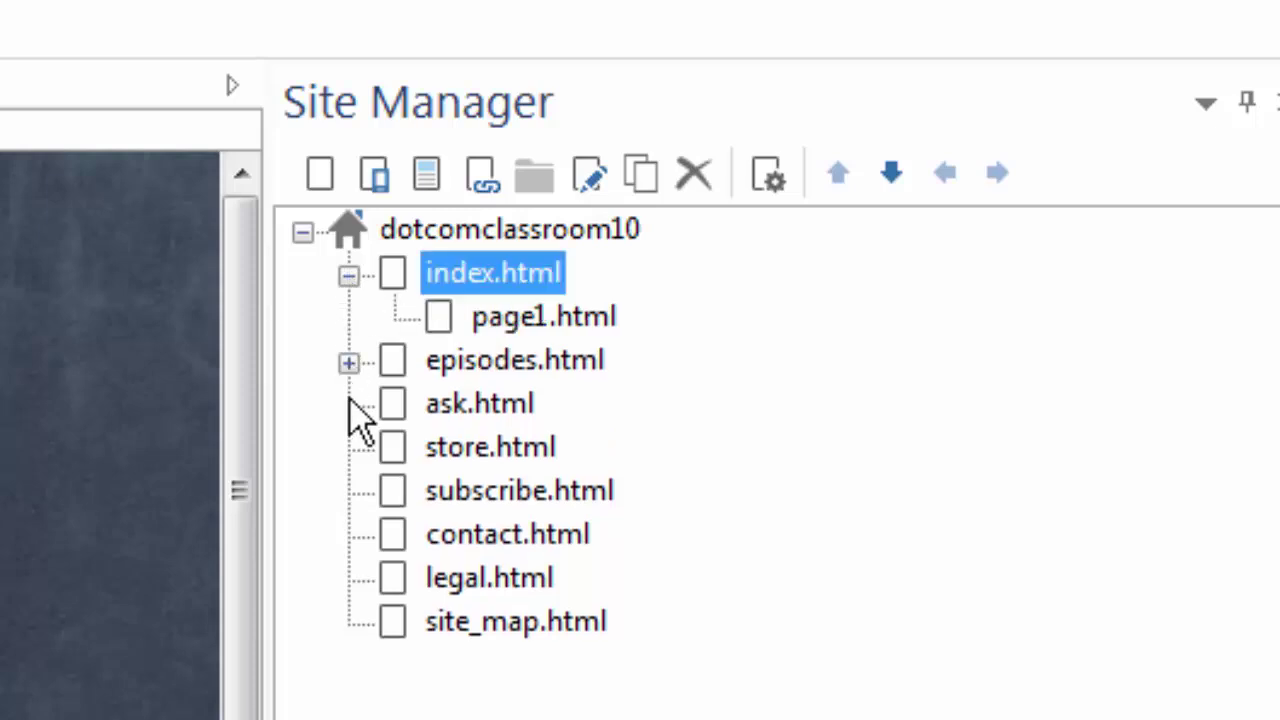
left_click(348, 363)
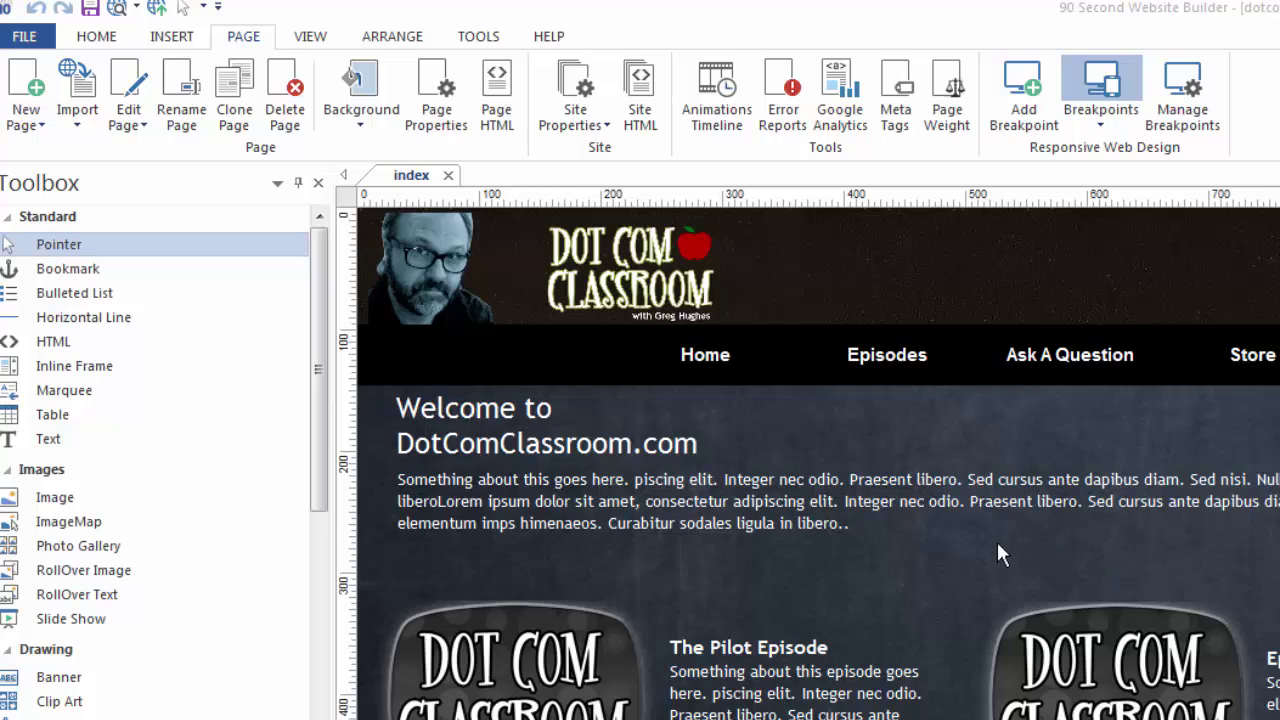
- Create a new blank website, Untitled3, from the FILE menu
left_click(22, 38)
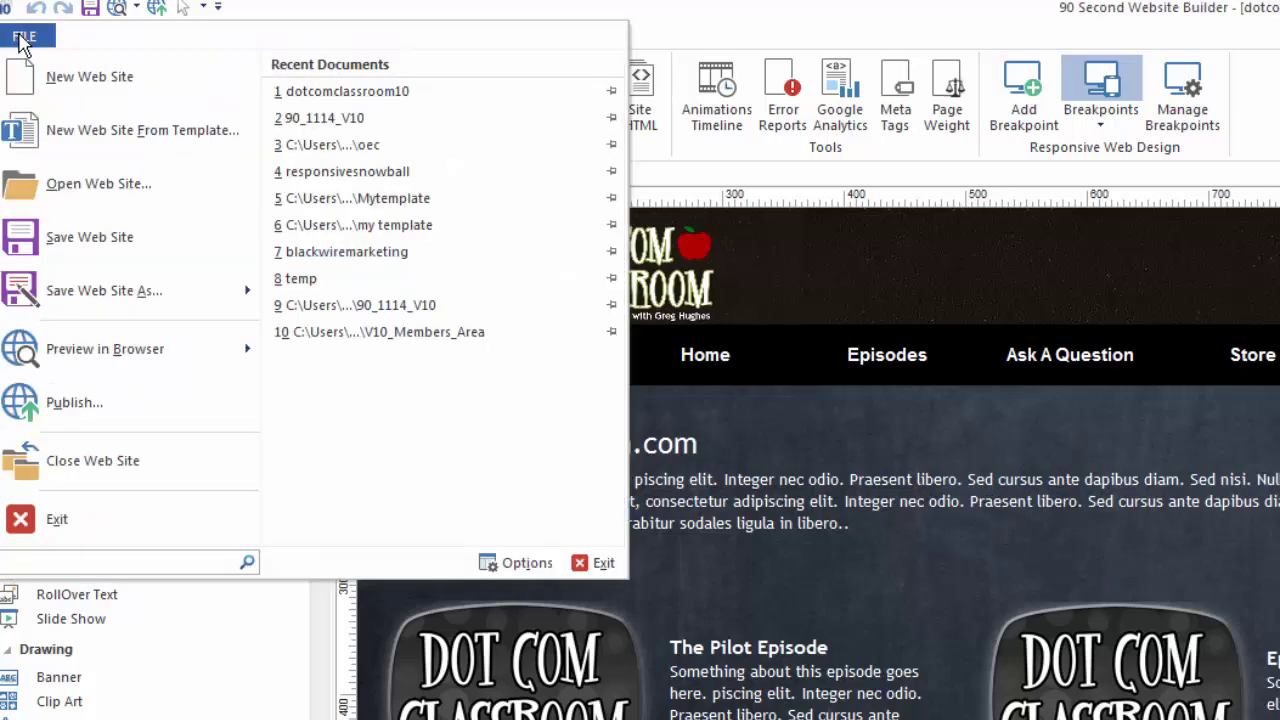
left_click(86, 80)
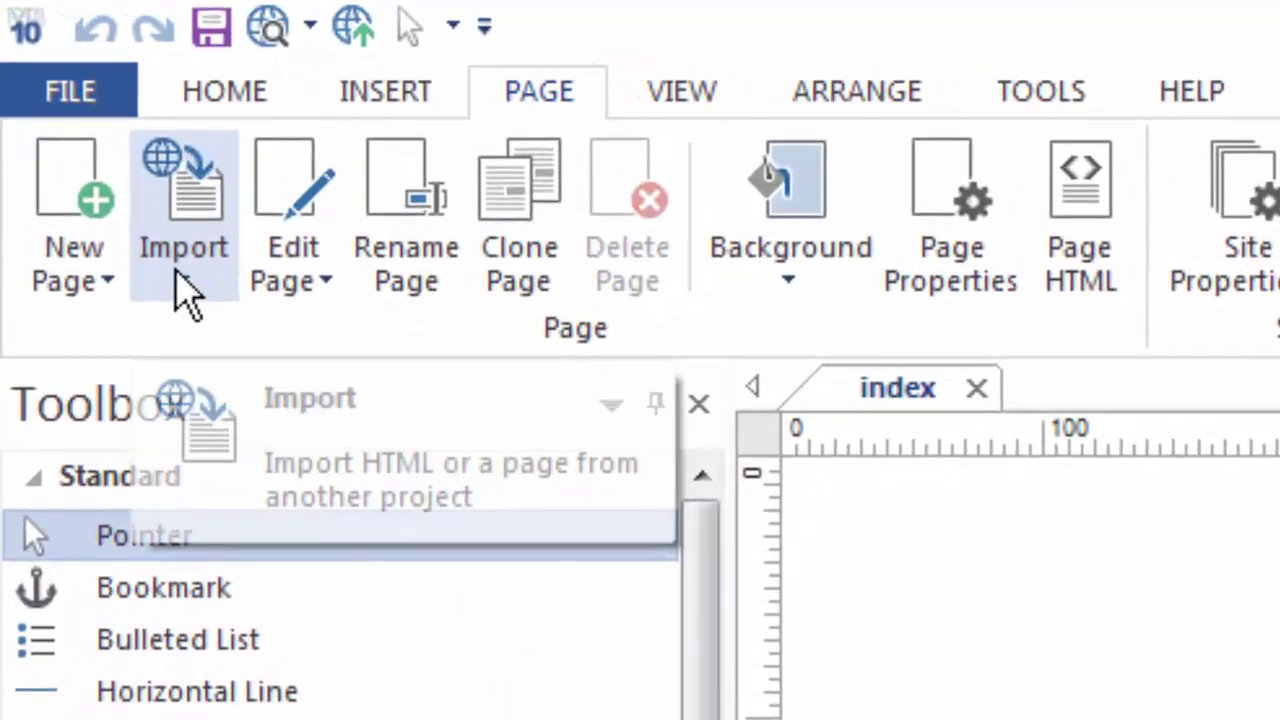
- Import a page from another project, opening dotcomclassroom10.wbs to list its pages
left_click(184, 274)
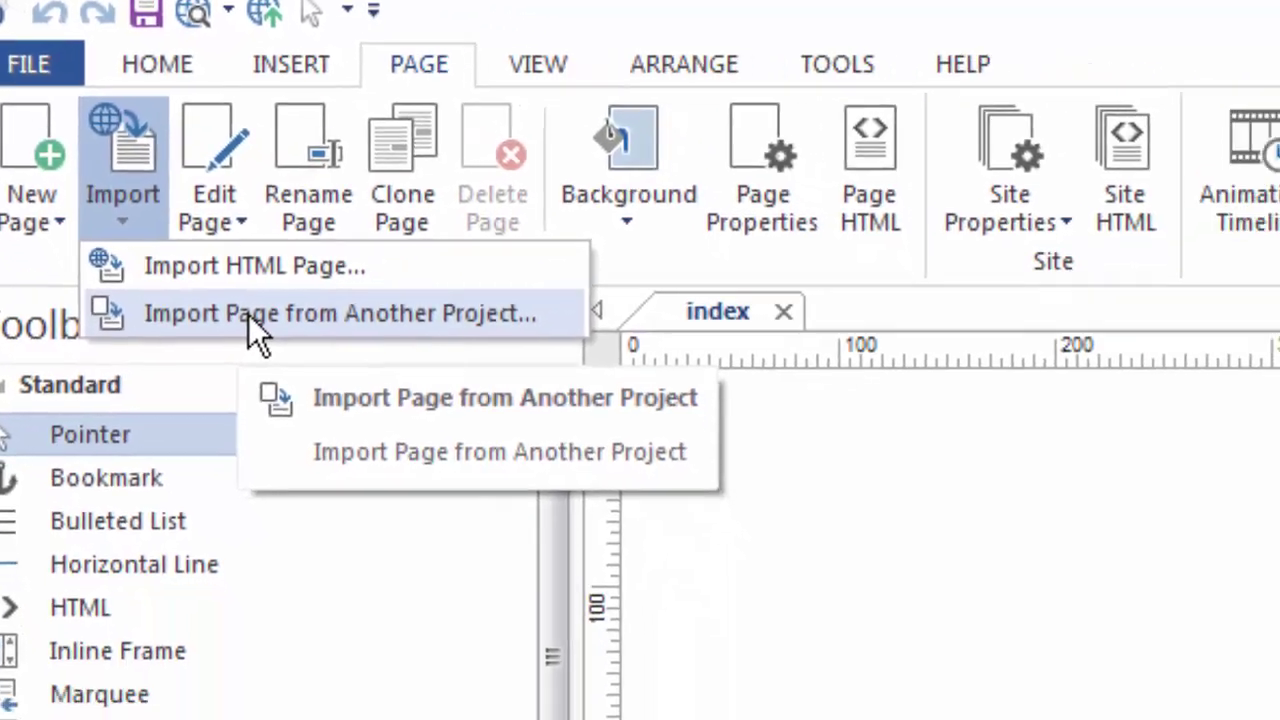
left_click(377, 474)
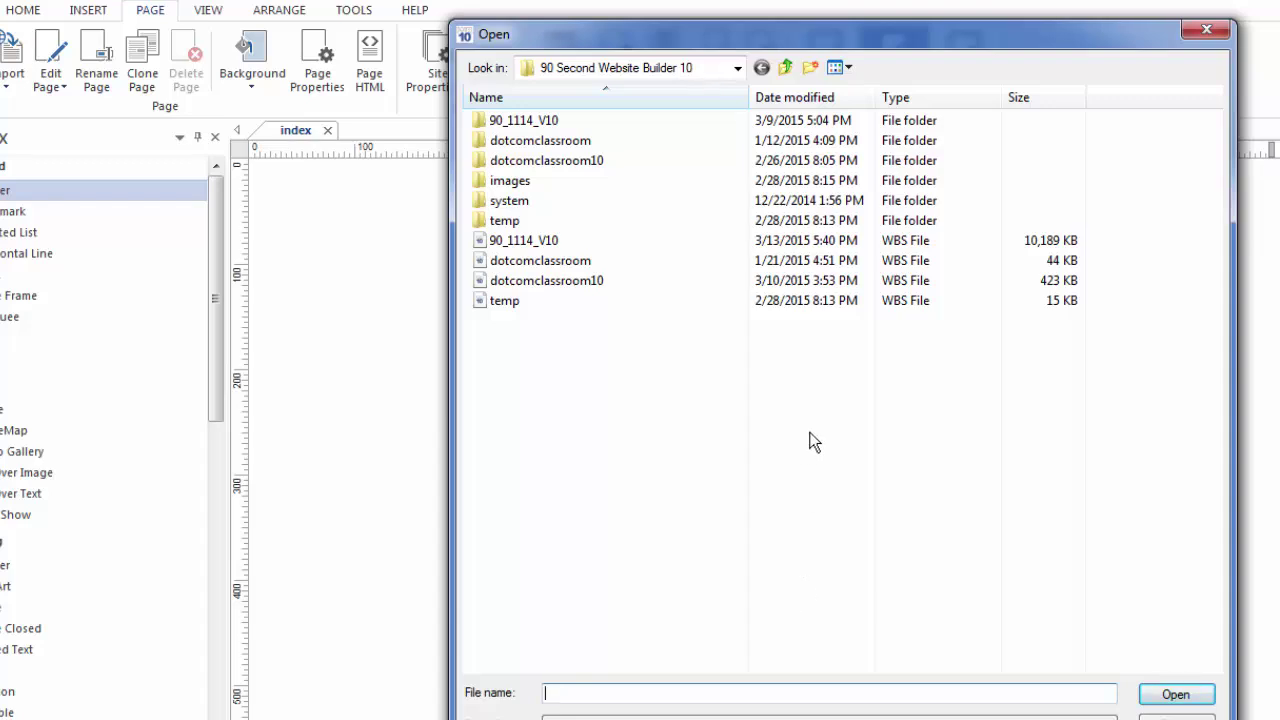
left_click(490, 284)
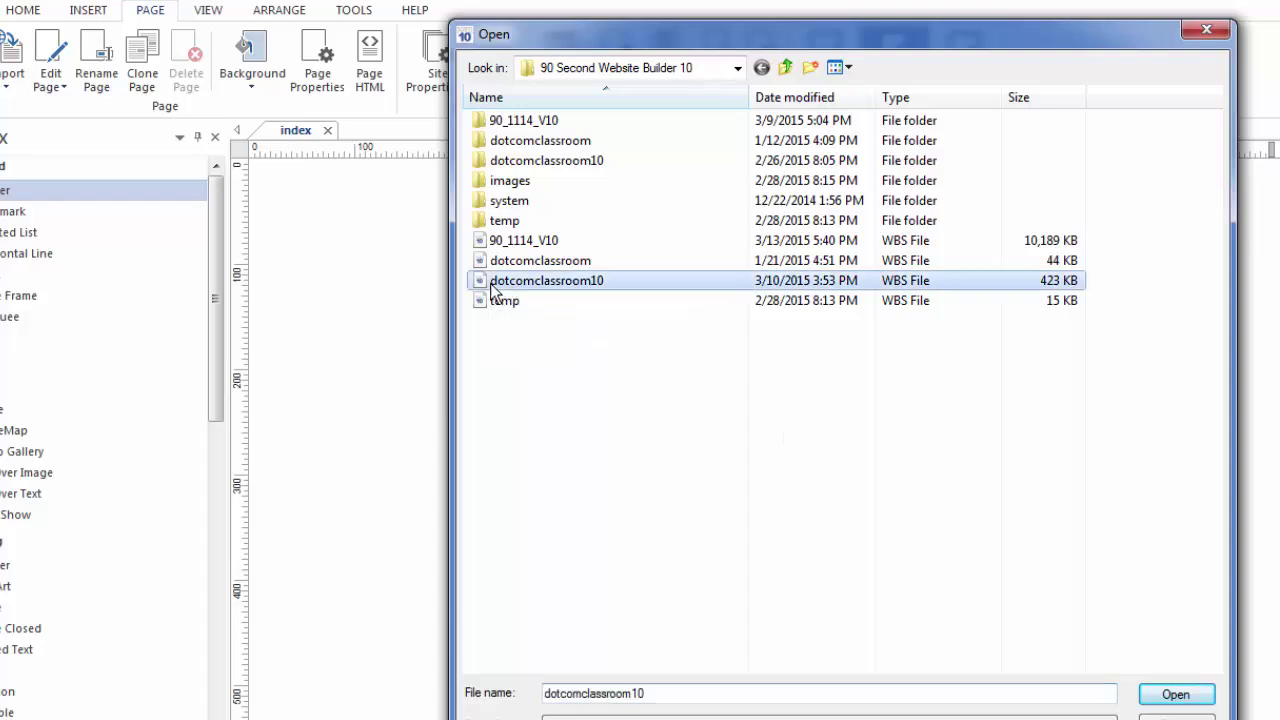
left_click(1174, 695)
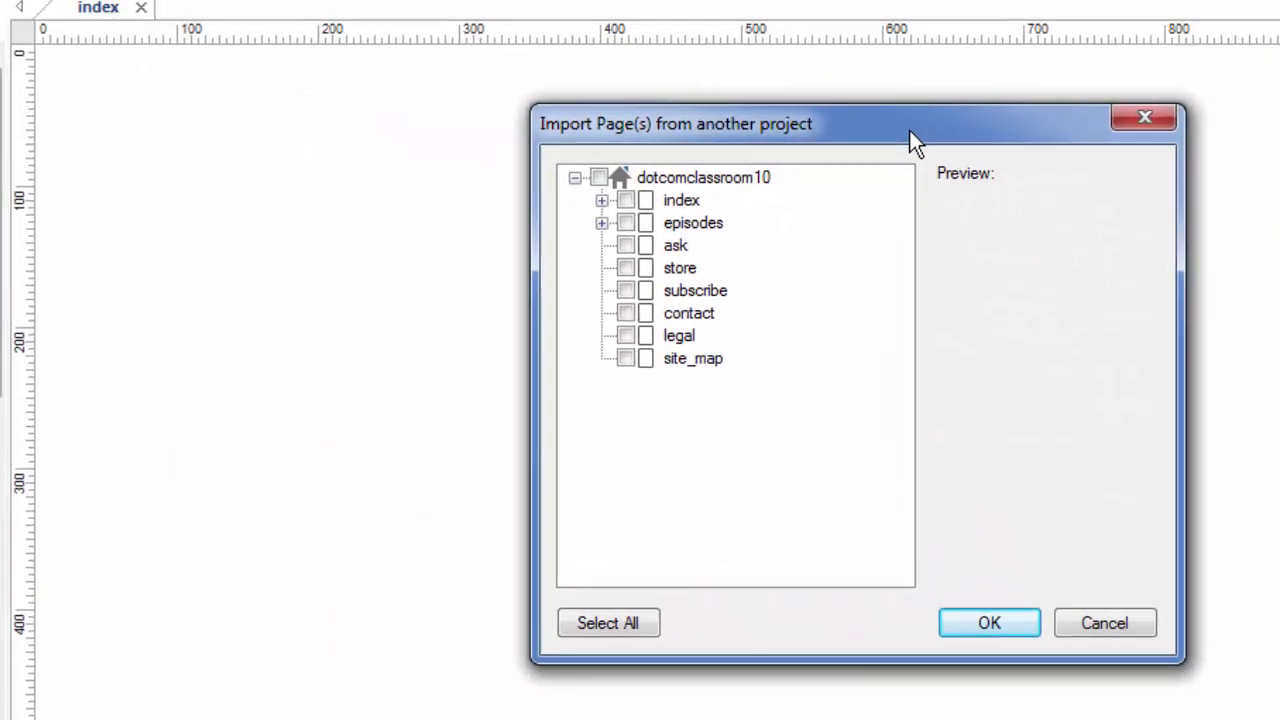
- Expand index and episodes in the import tree, then import only the index page
left_click(601, 200)
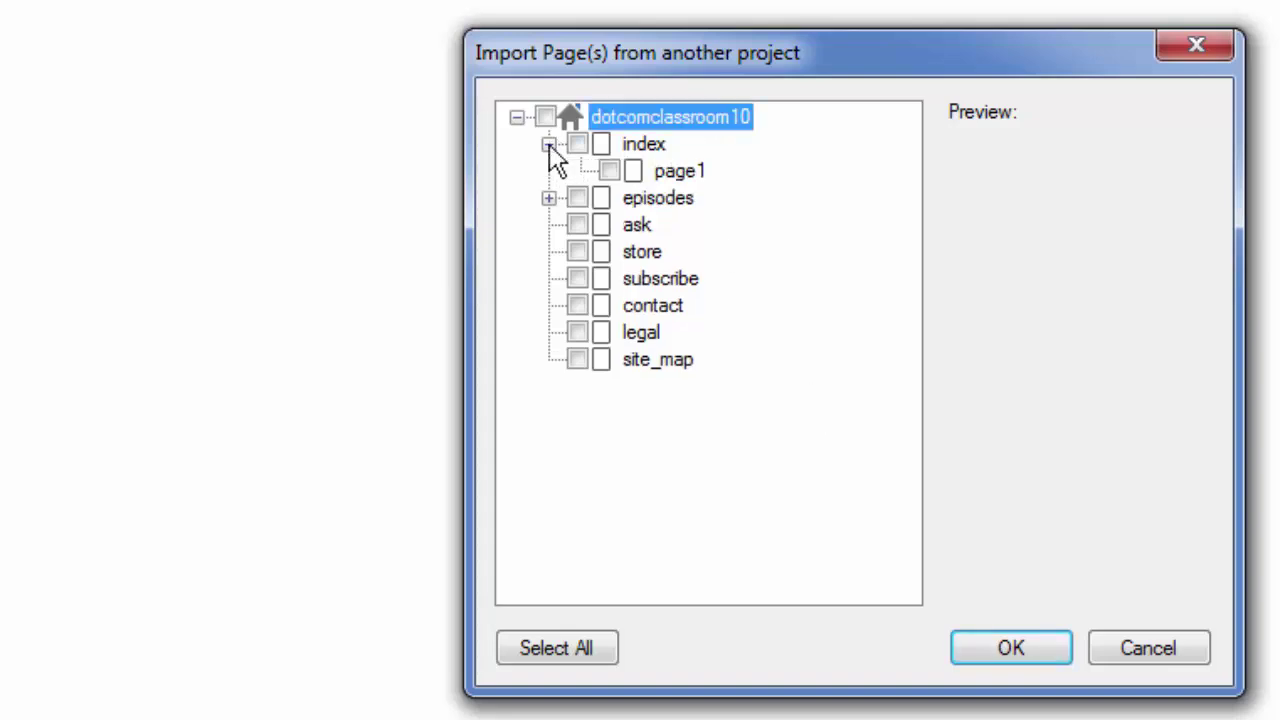
left_click(549, 198)
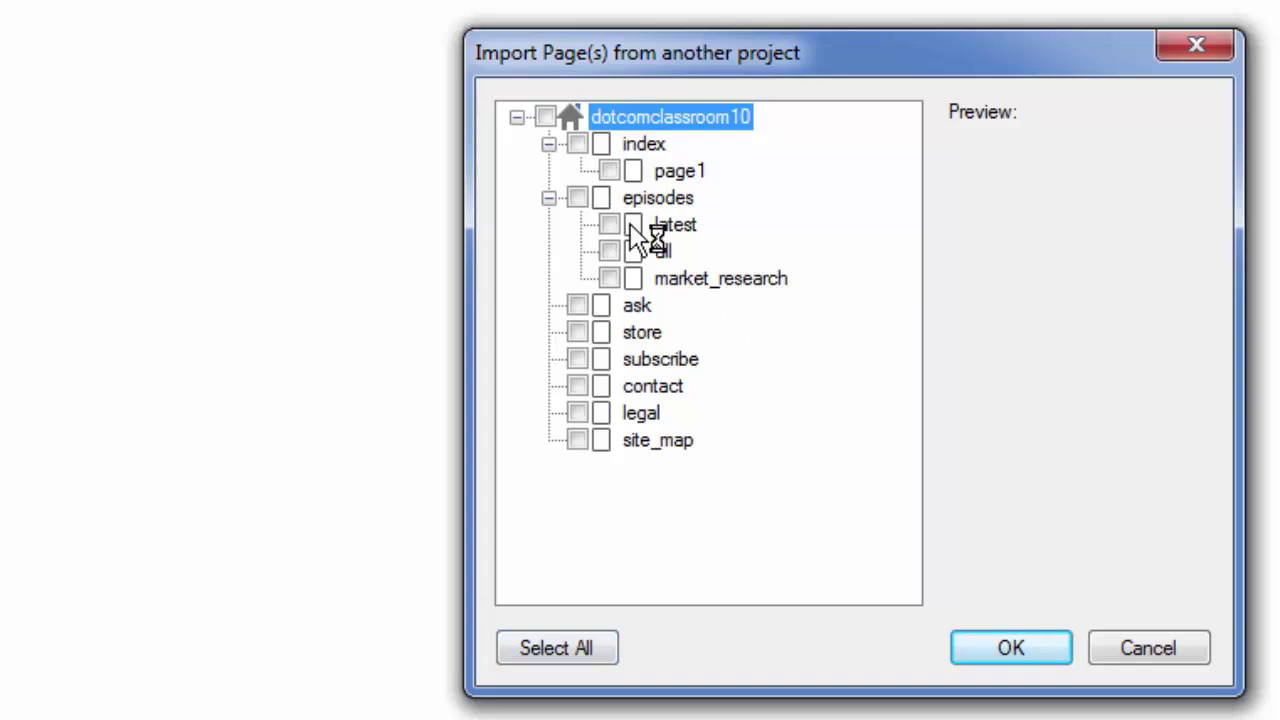
left_click(578, 145)
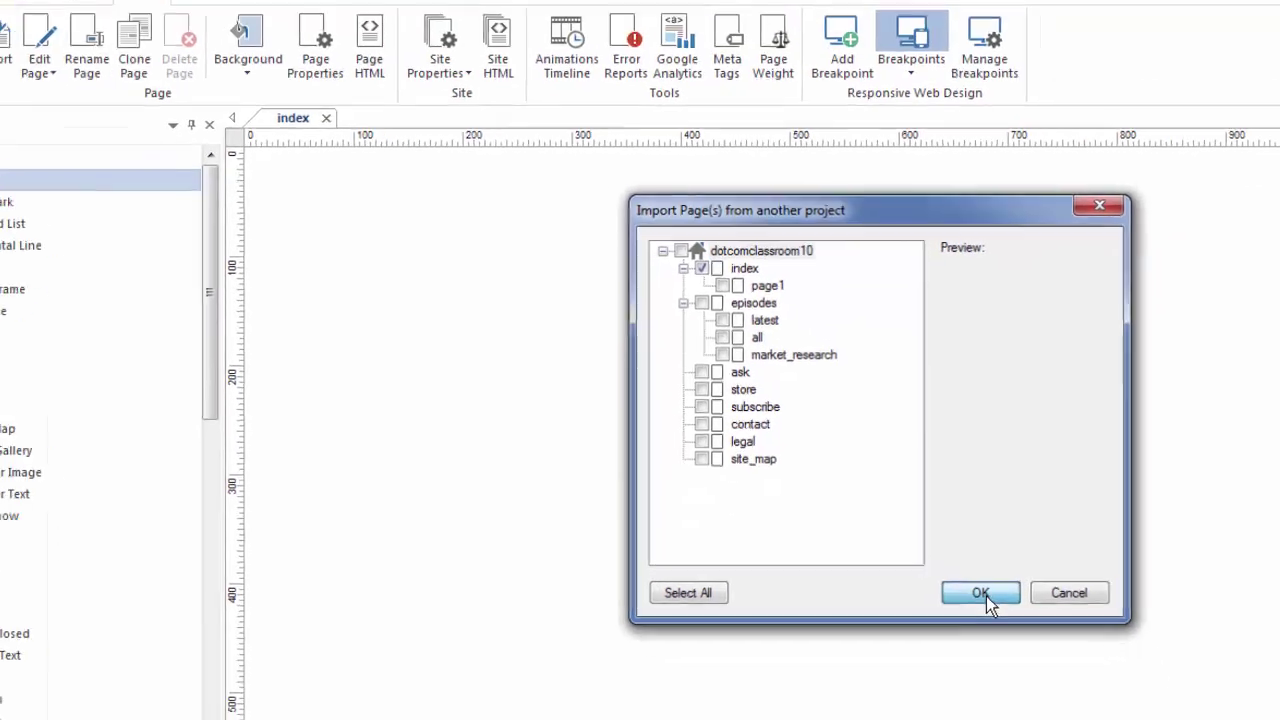
left_click(981, 593)
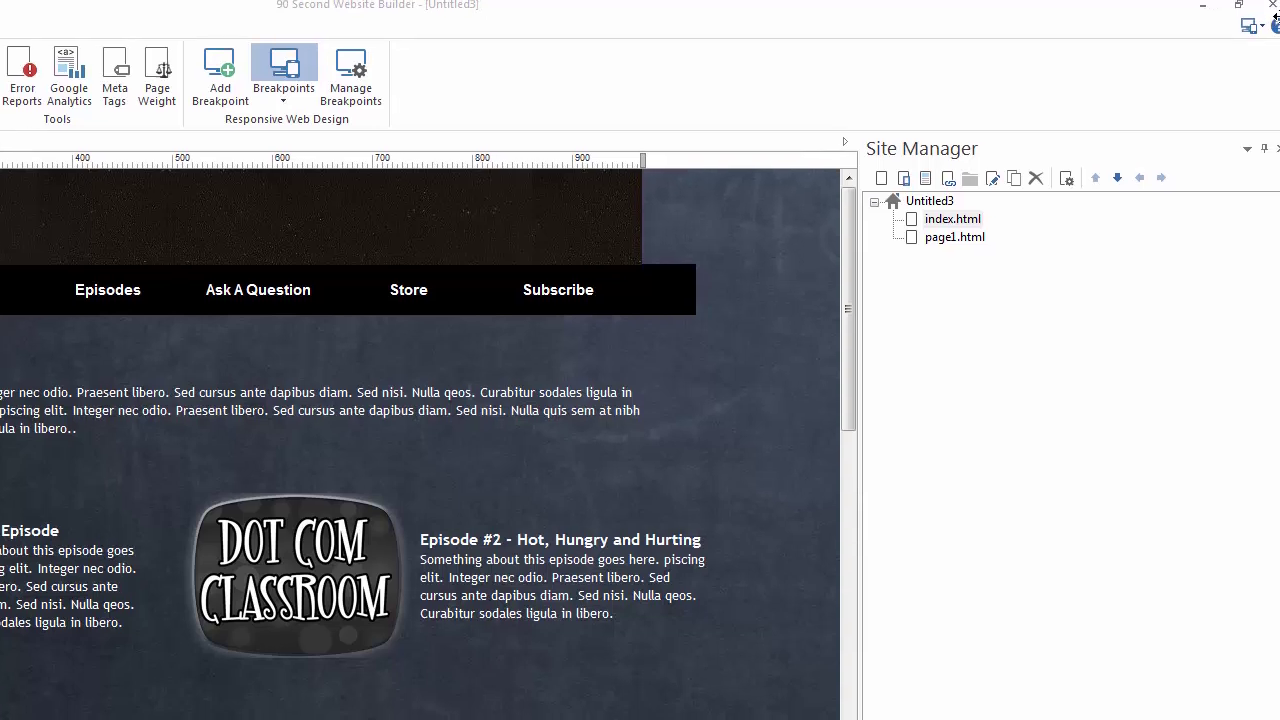
- Open index.html and page1.html to compare the blank and imported pages
double_click(912, 228)
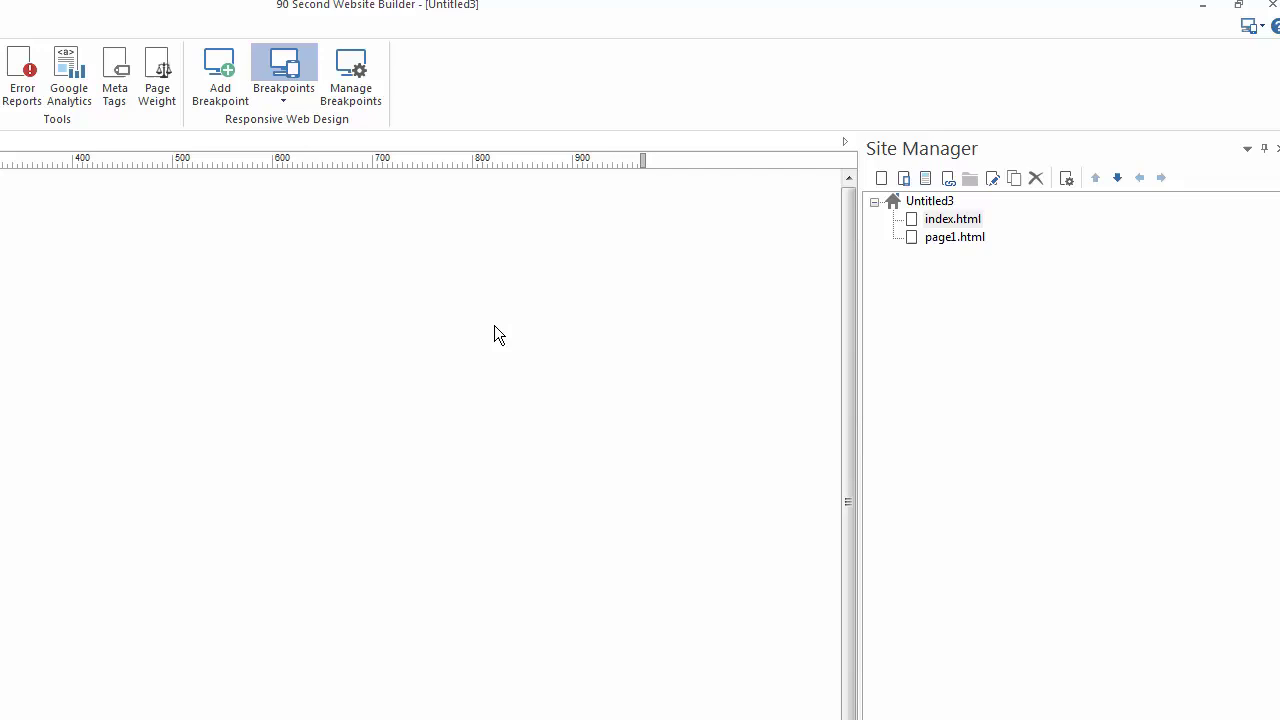
double_click(913, 240)
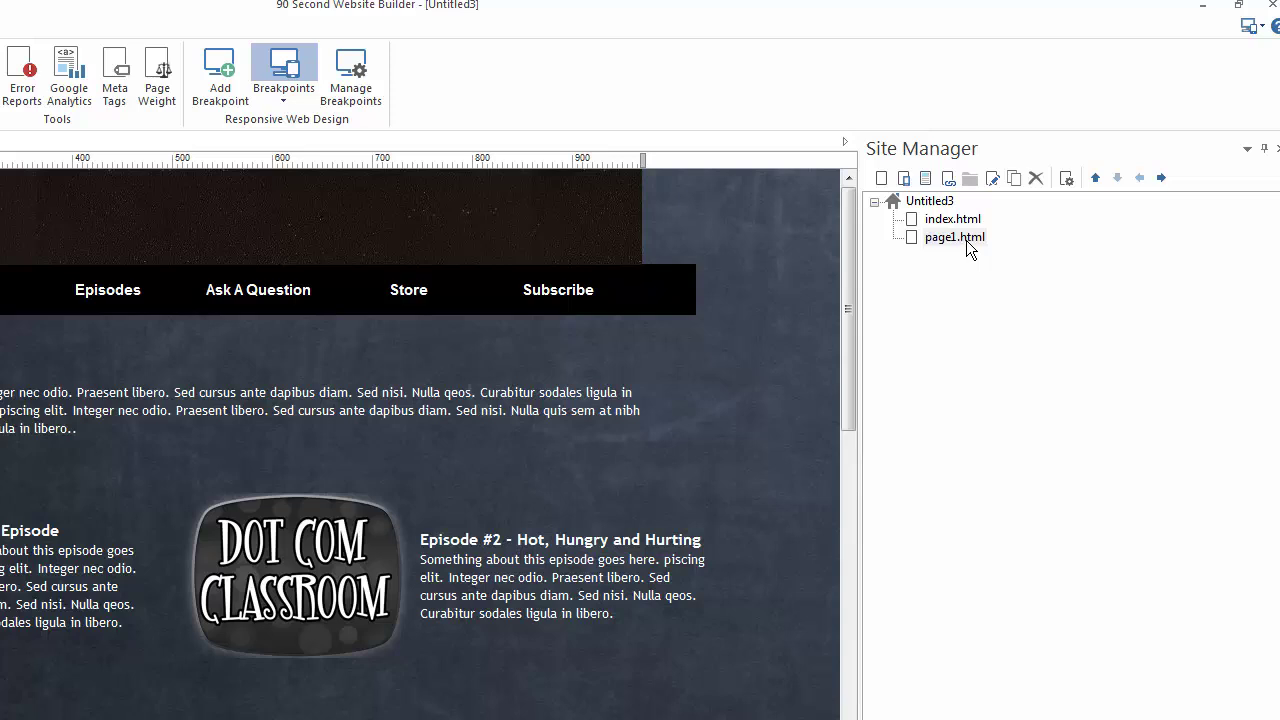
- Delete the blank index.html page from the site
left_click(914, 222)
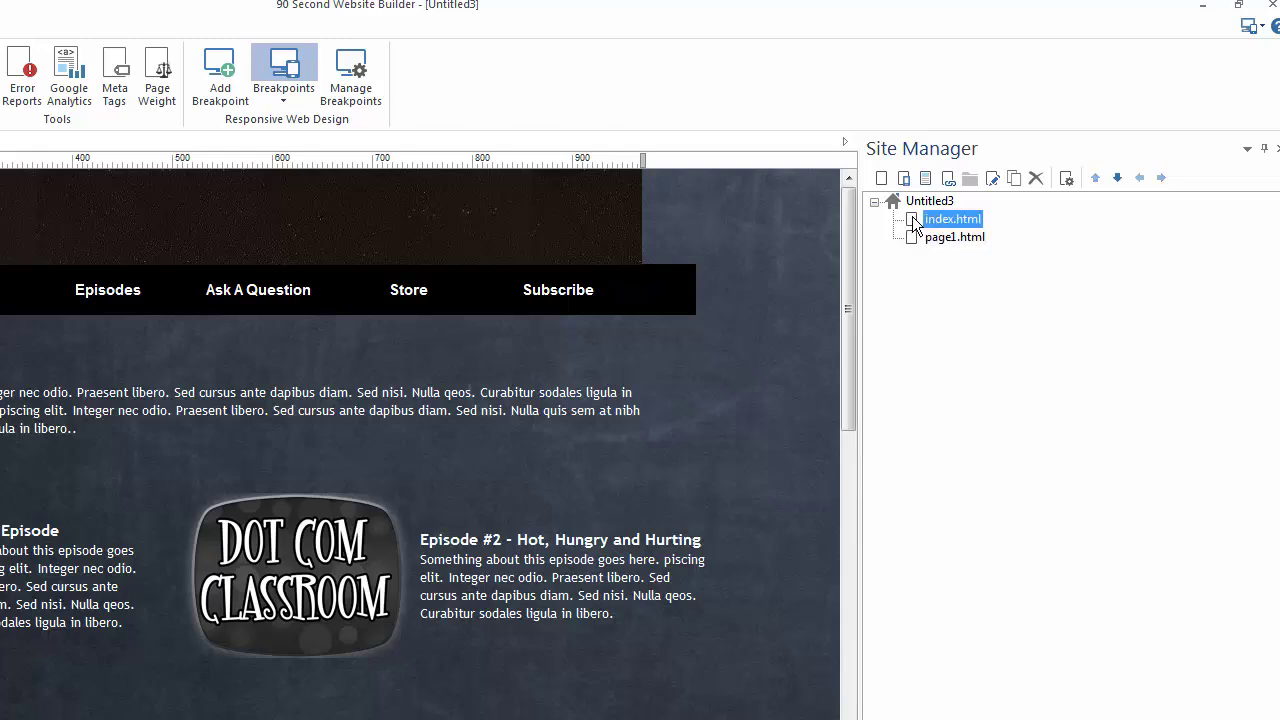
key("Delete")
key("Return")
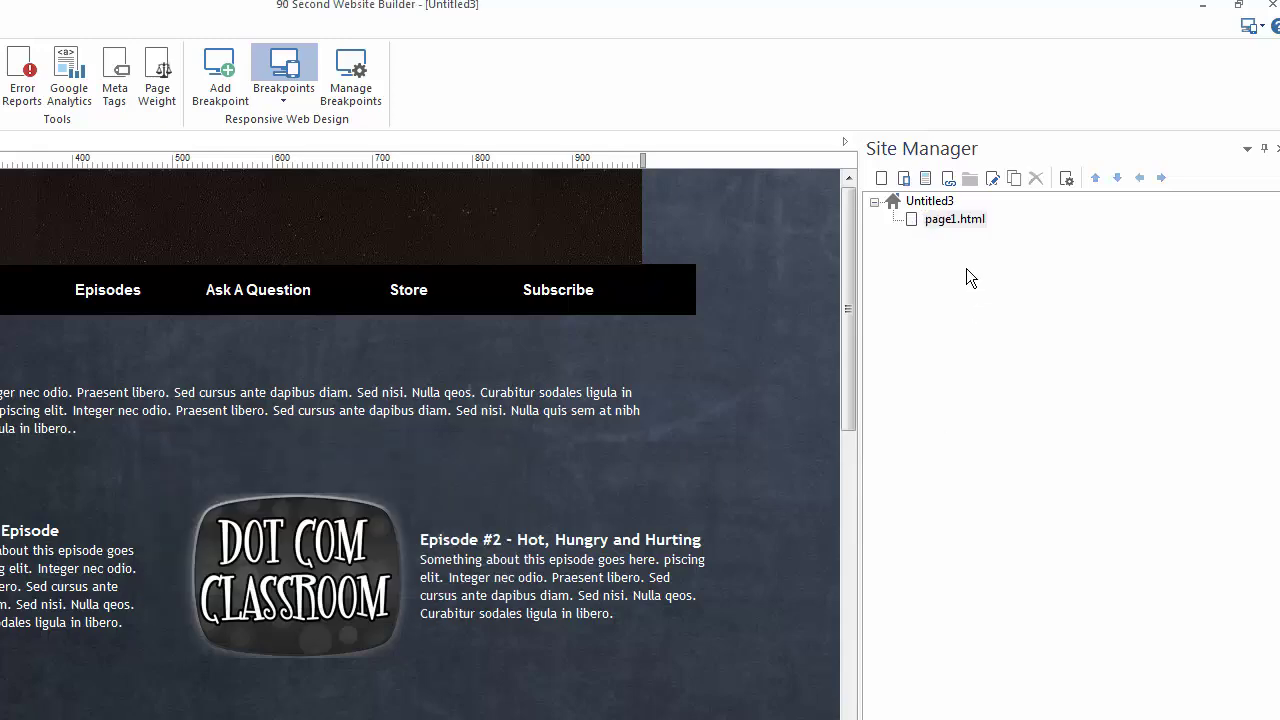
- Rename page1.html to 'index'
right_click(912, 222)
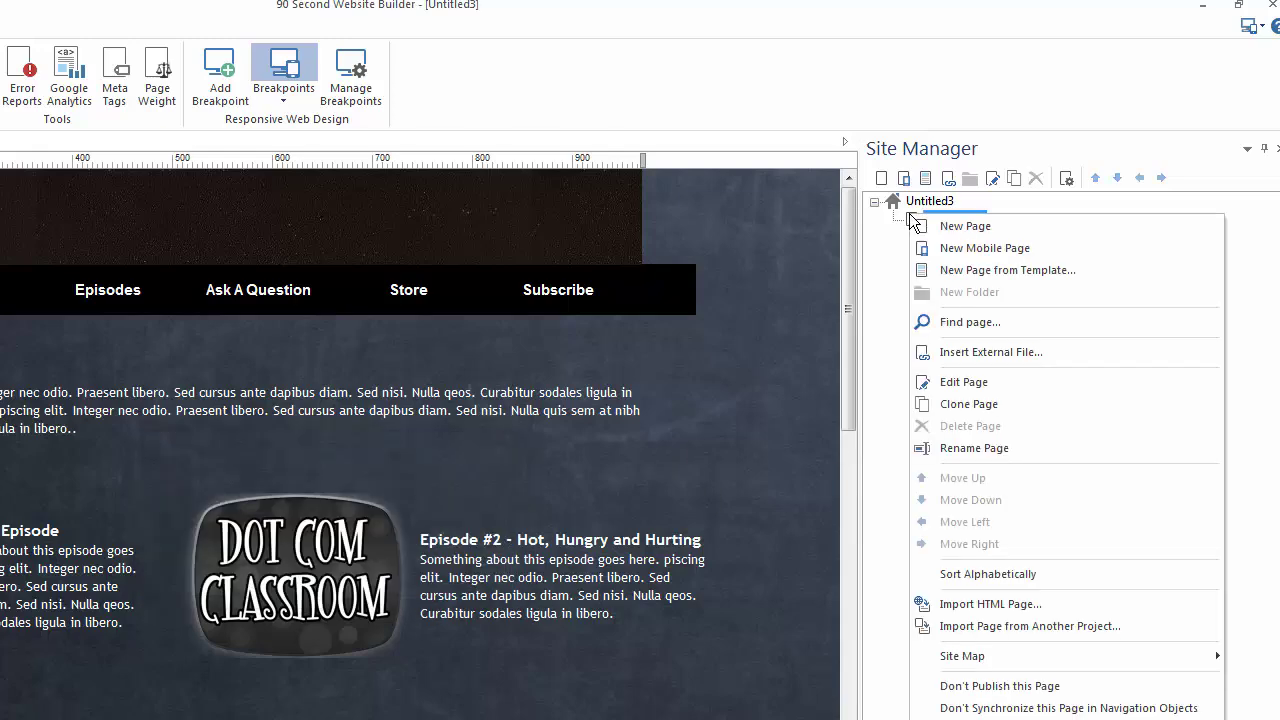
left_click(965, 449)
type("index")
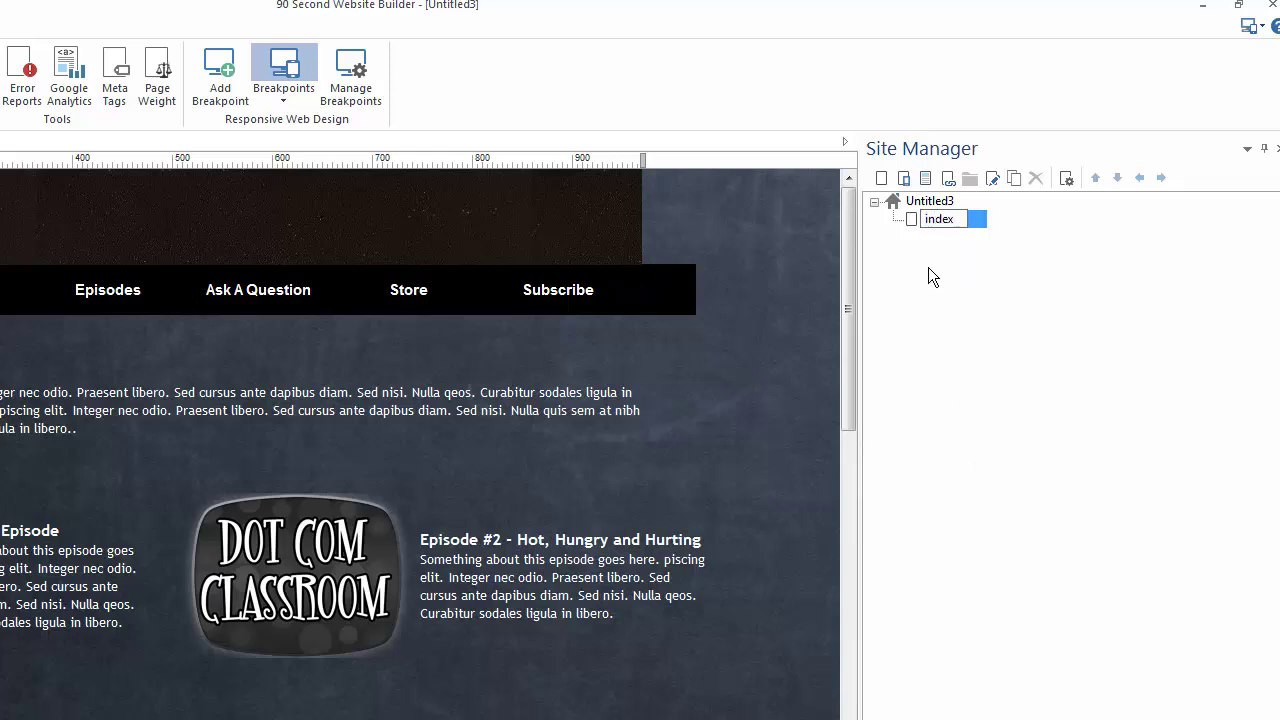
key("Return")
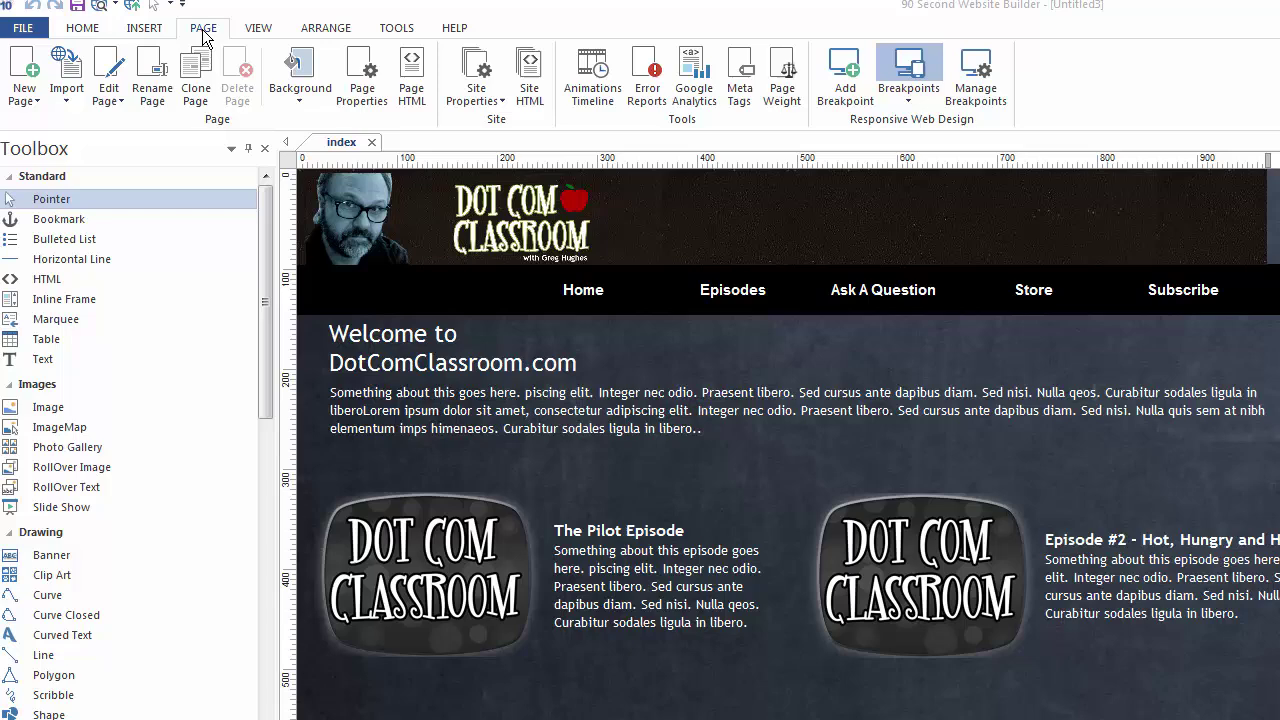
- Import the ask page from dotcomclassroom10.wbs, adding ask.html to Untitled3
left_click(66, 85)
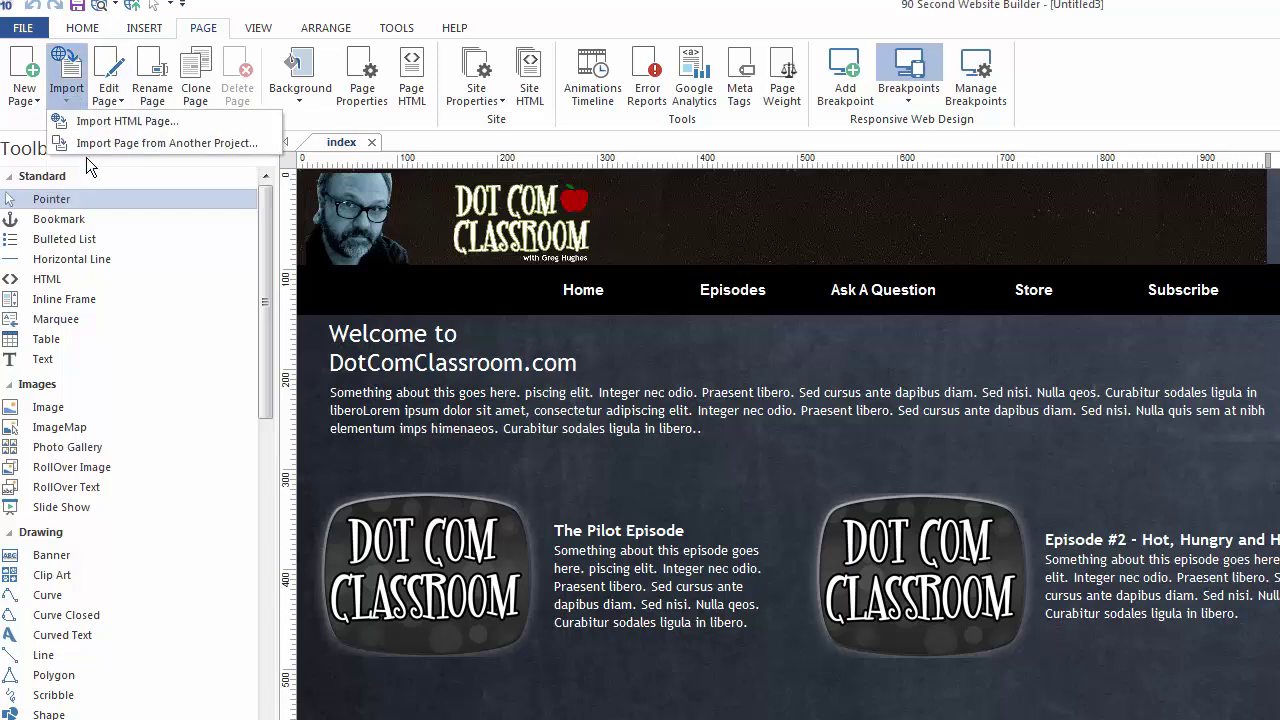
left_click(93, 143)
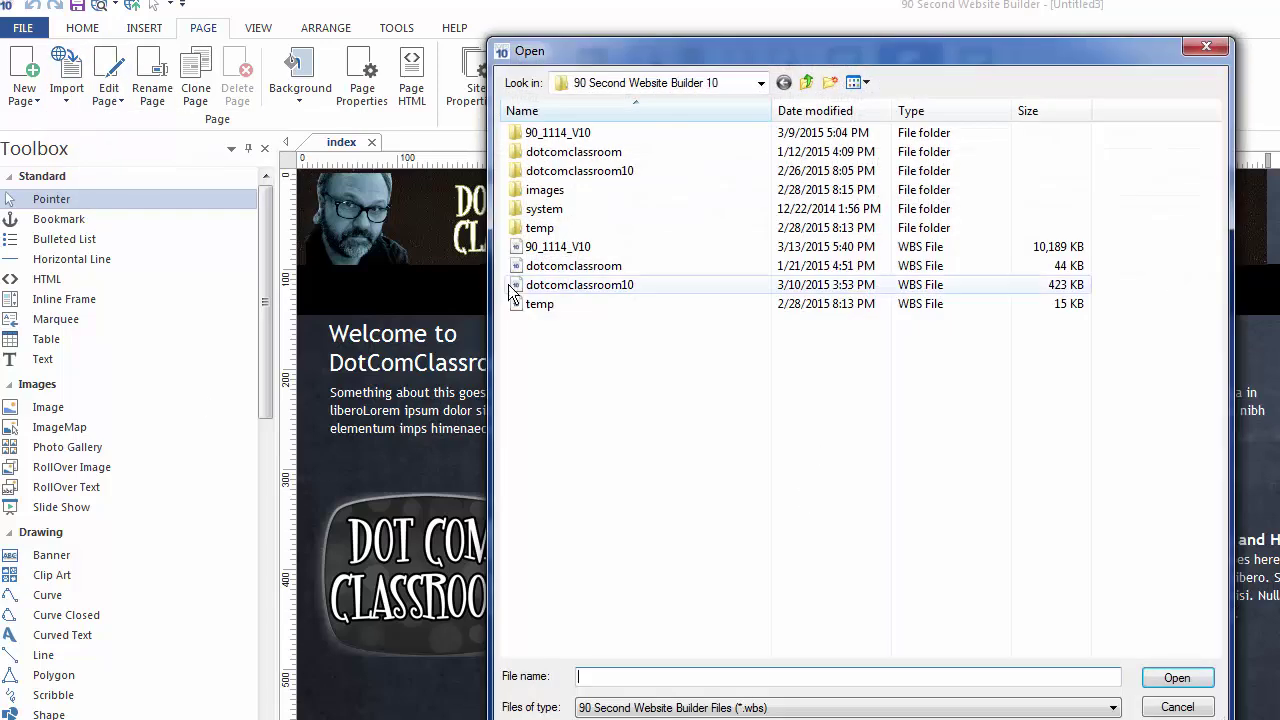
left_click(514, 287)
left_click(1174, 677)
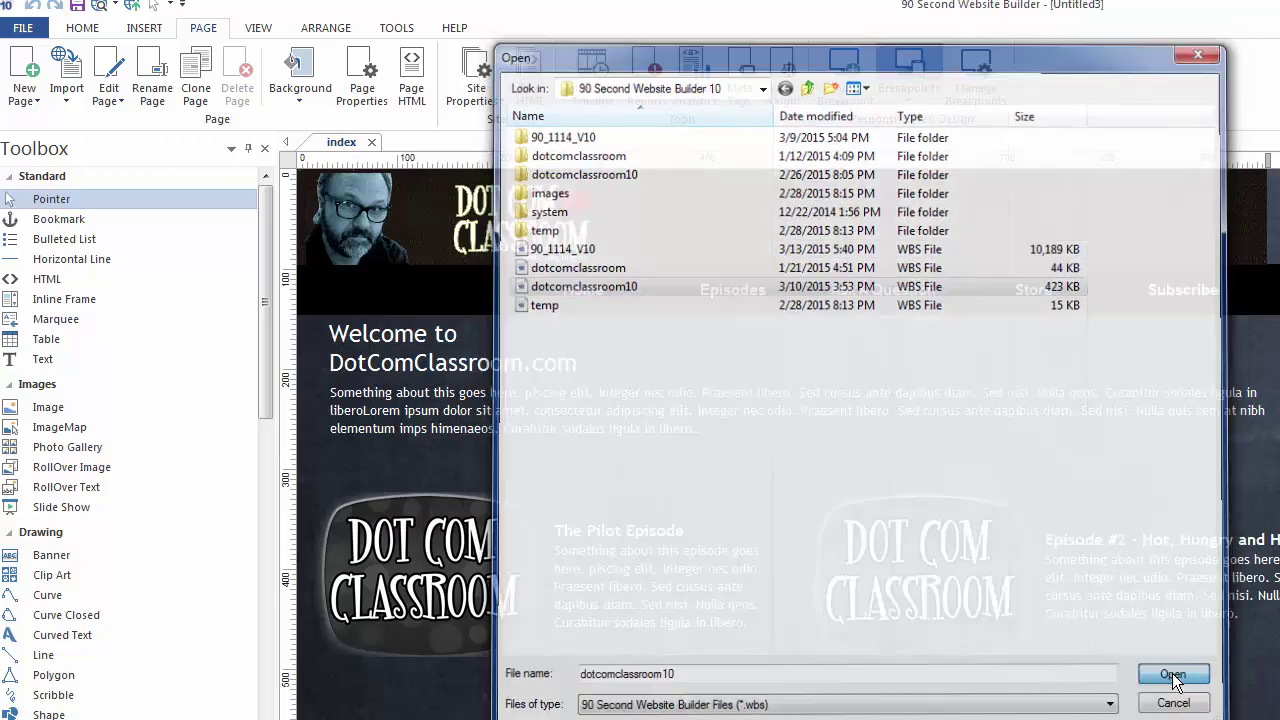
left_click_drag(981, 336, 893, 197)
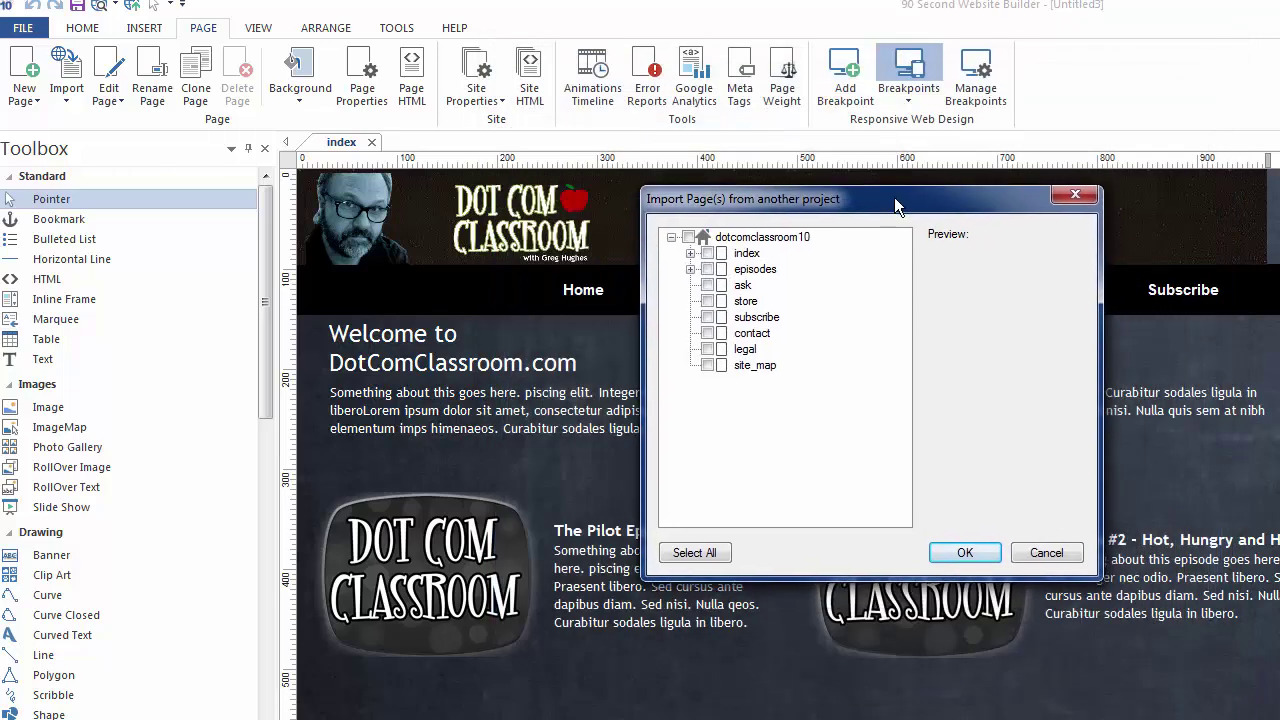
left_click(704, 280)
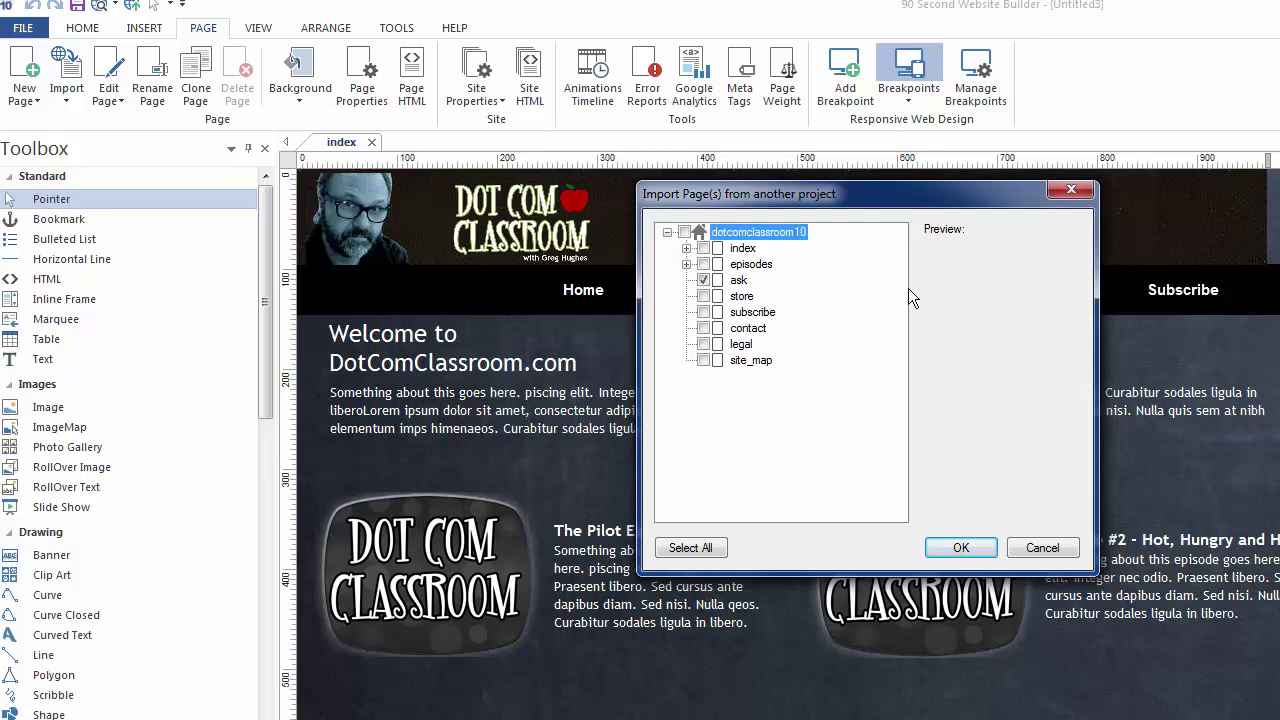
left_click(965, 545)
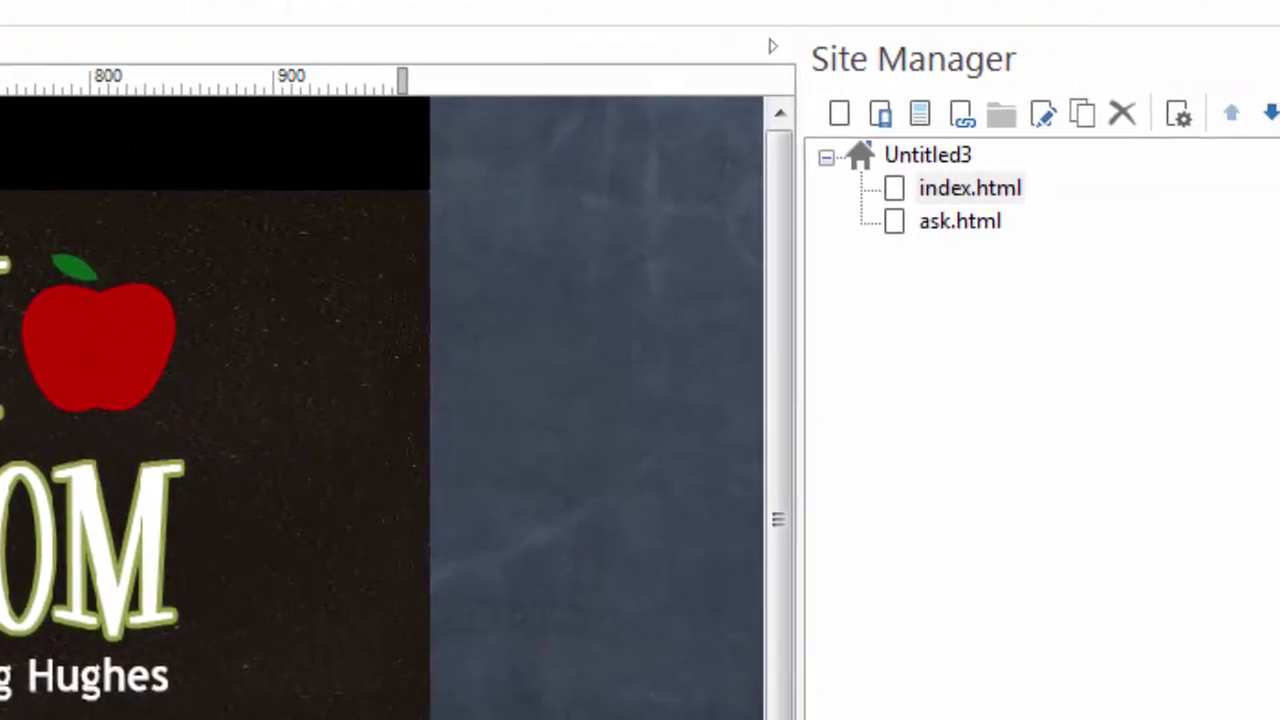
left_click(943, 193)
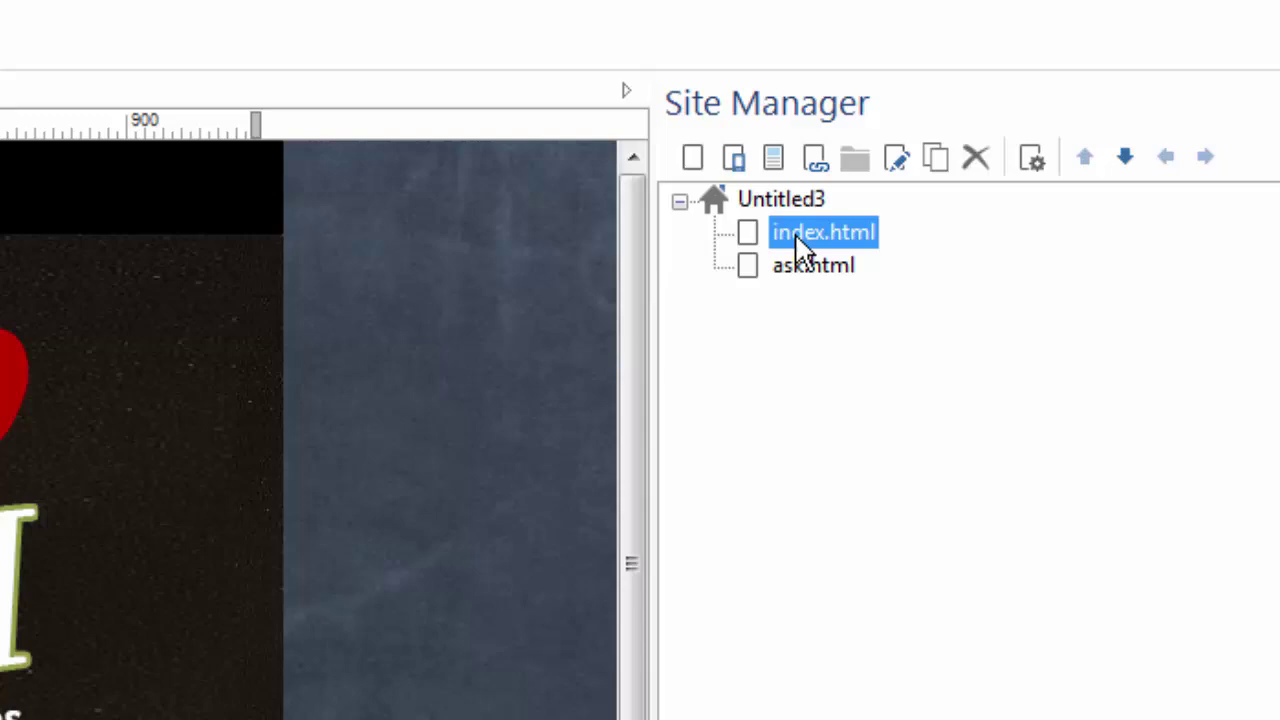
left_click(805, 266)
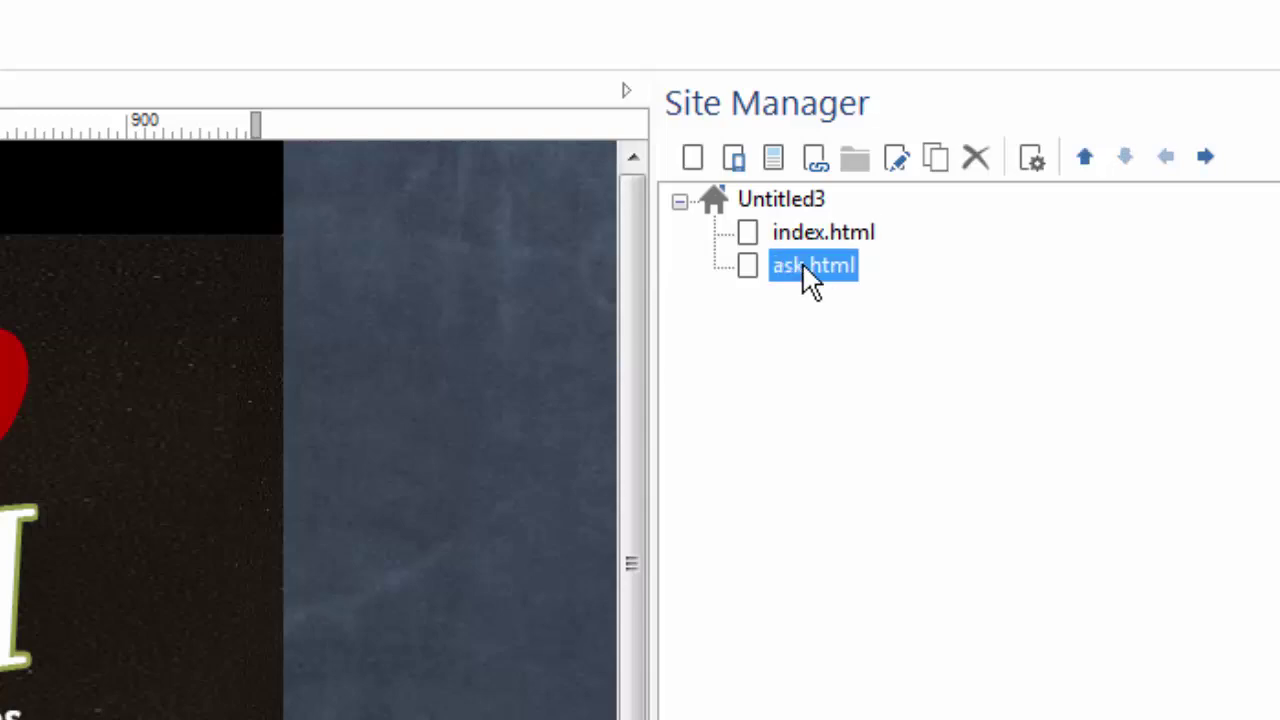